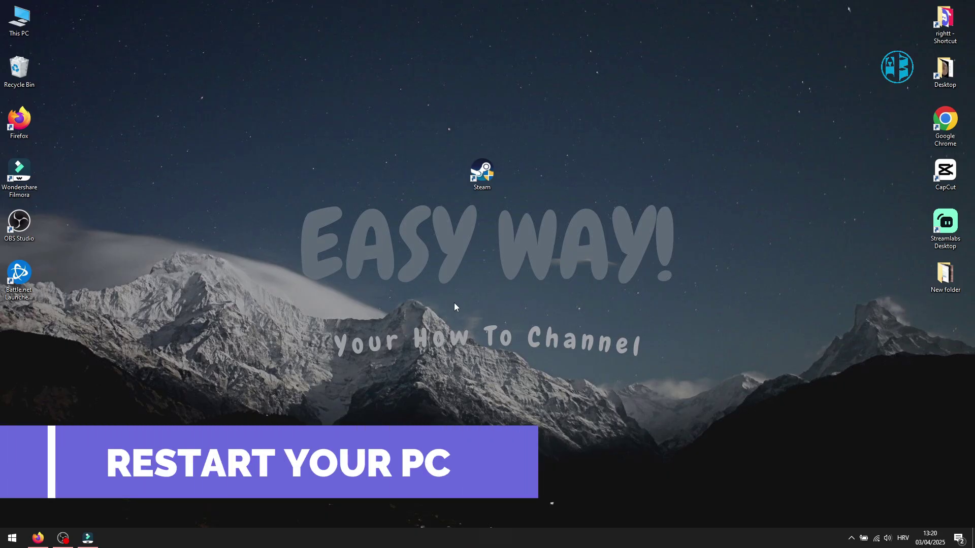
# - Choose Restart under Shut down or sign out in the Start button's right-click menu
pyautogui.rightClick(12, 538)
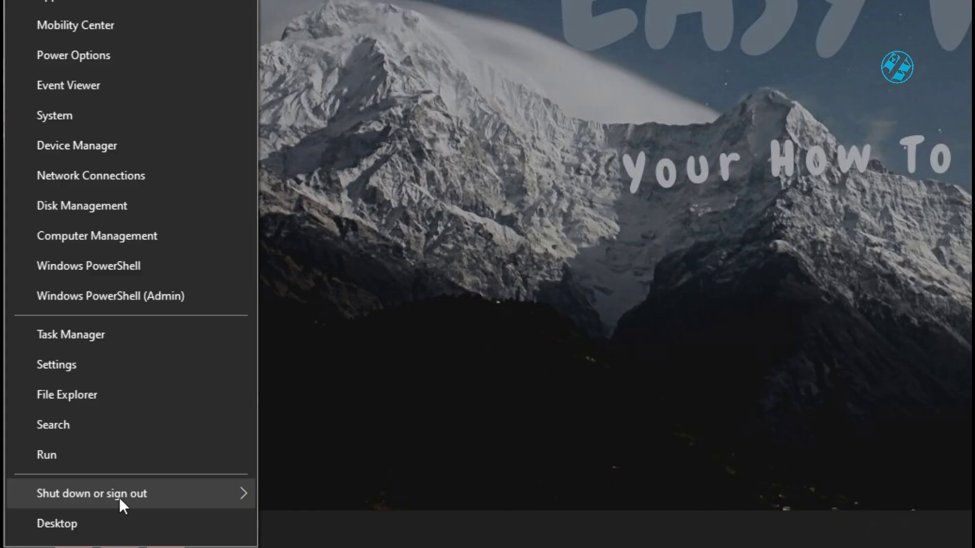
pyautogui.moveTo(162, 494)
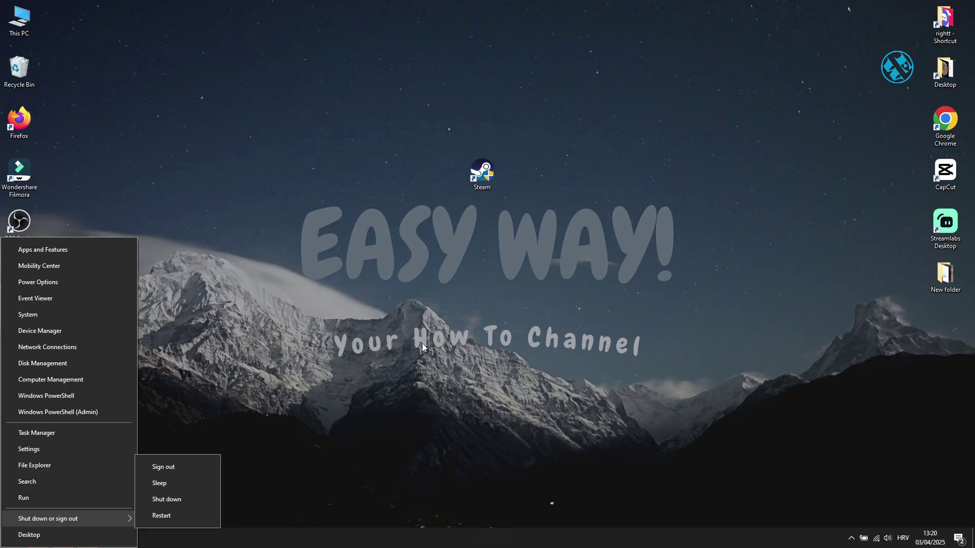
pyautogui.click(422, 343)
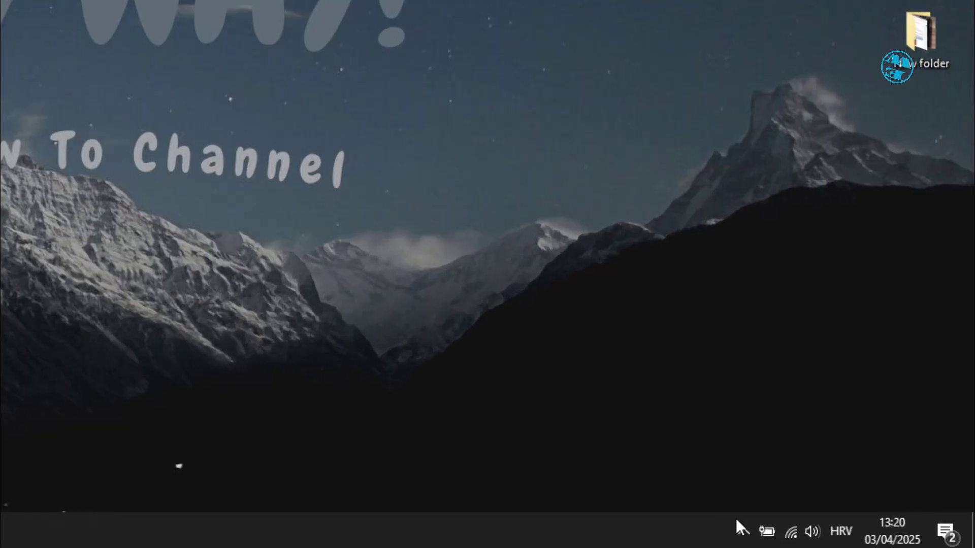
# - Exit Steam from its hidden system tray icon's menu
pyautogui.click(744, 538)
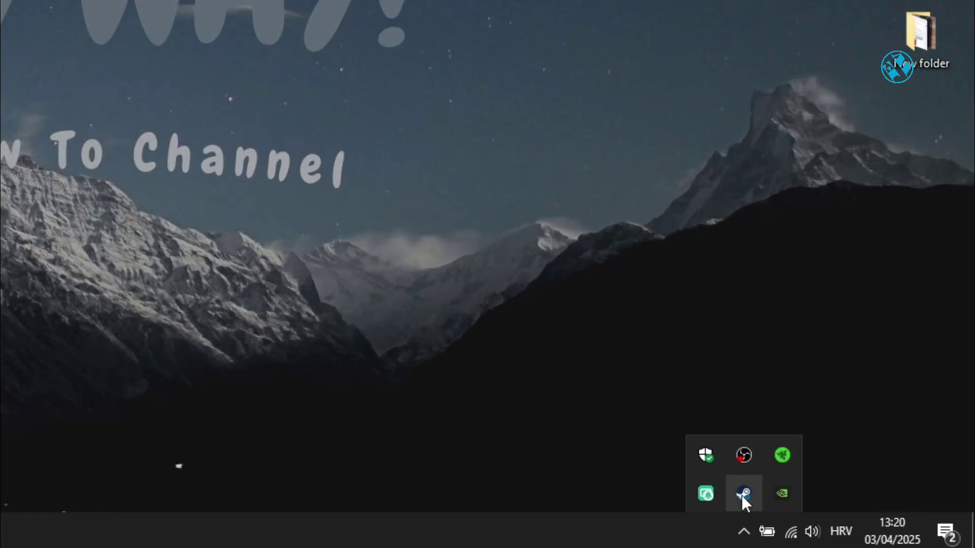
pyautogui.rightClick(743, 493)
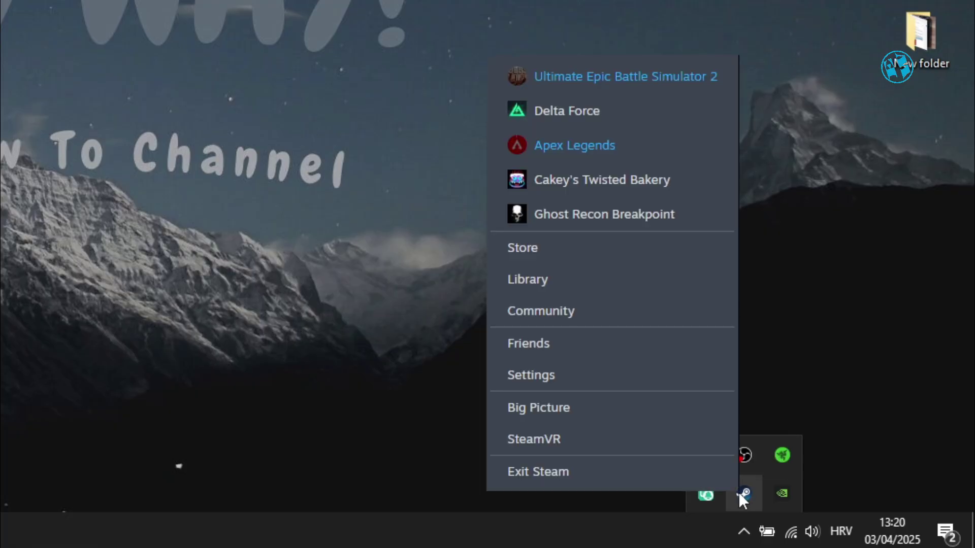
pyautogui.click(547, 474)
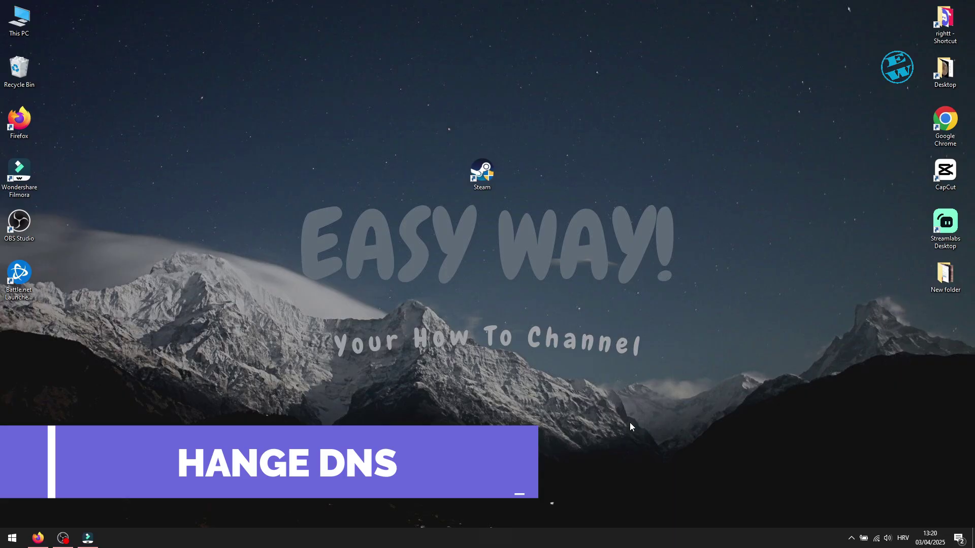
# - Search Start for 'cont' and open Control Panel
pyautogui.click(12, 539)
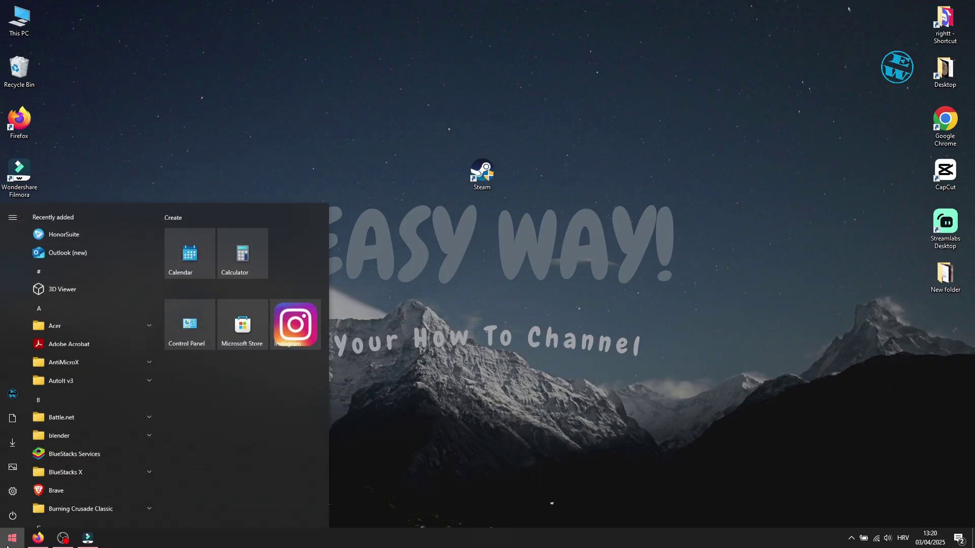
pyautogui.write('cont')
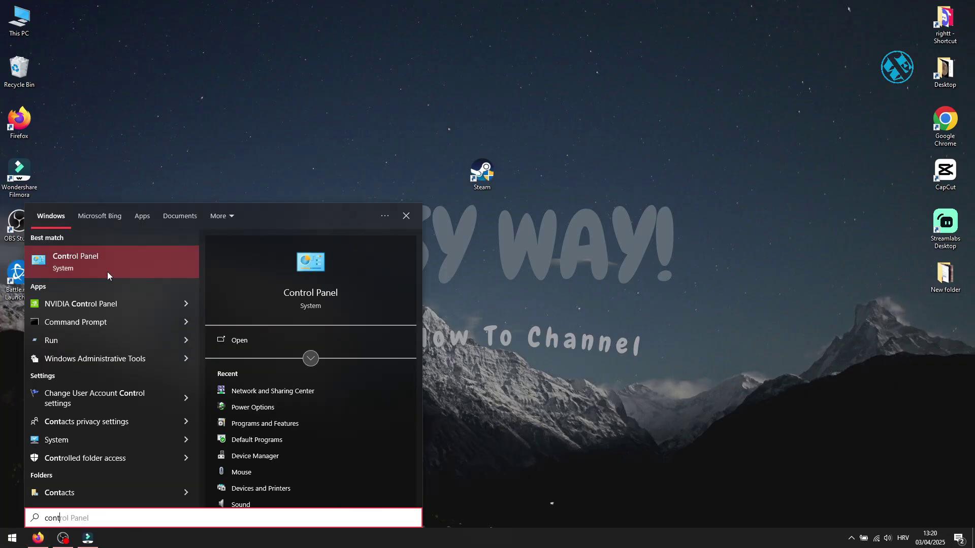
pyautogui.click(99, 267)
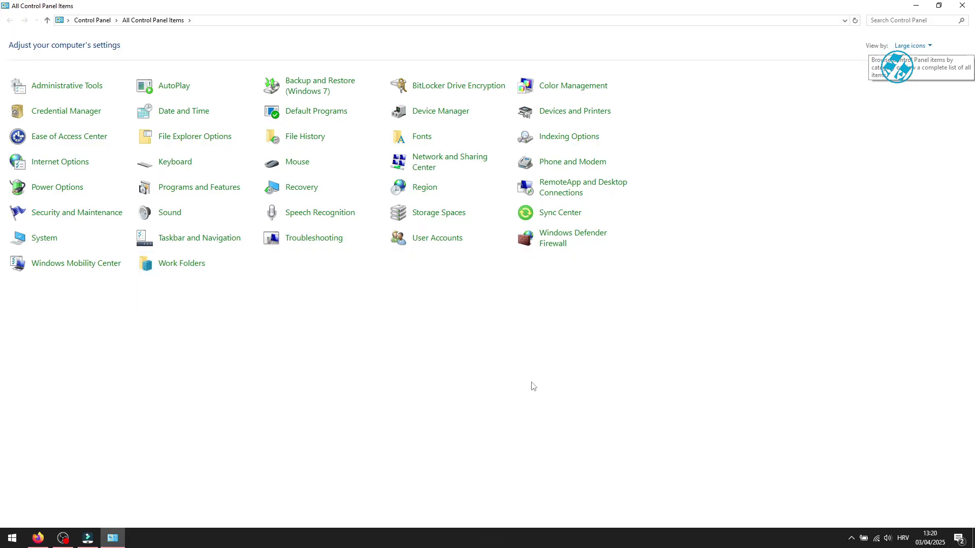
# - Go to Network and Sharing Center, then Change adapter settings, to reach the Wi-Fi connection
pyautogui.click(441, 158)
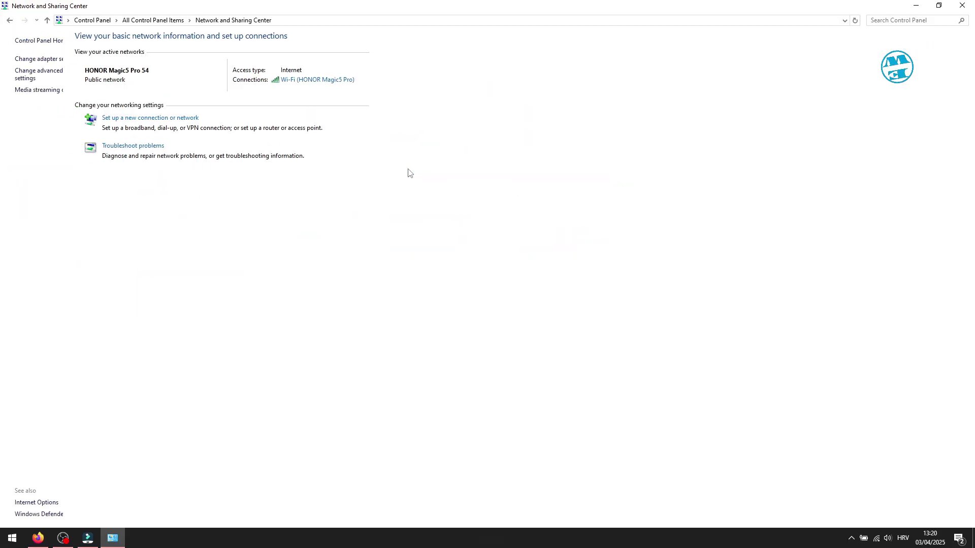
pyautogui.click(42, 59)
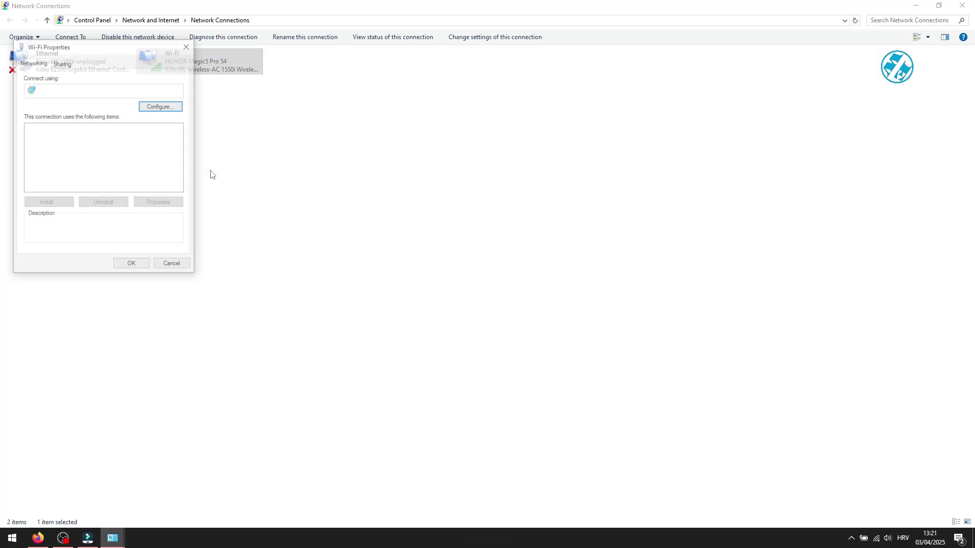
# - Set Wi-Fi IPv4 DNS servers to preferred 8.8.8.8 and alternate 8.8.4.4
pyautogui.moveTo(103, 53); pyautogui.dragTo(361, 115)
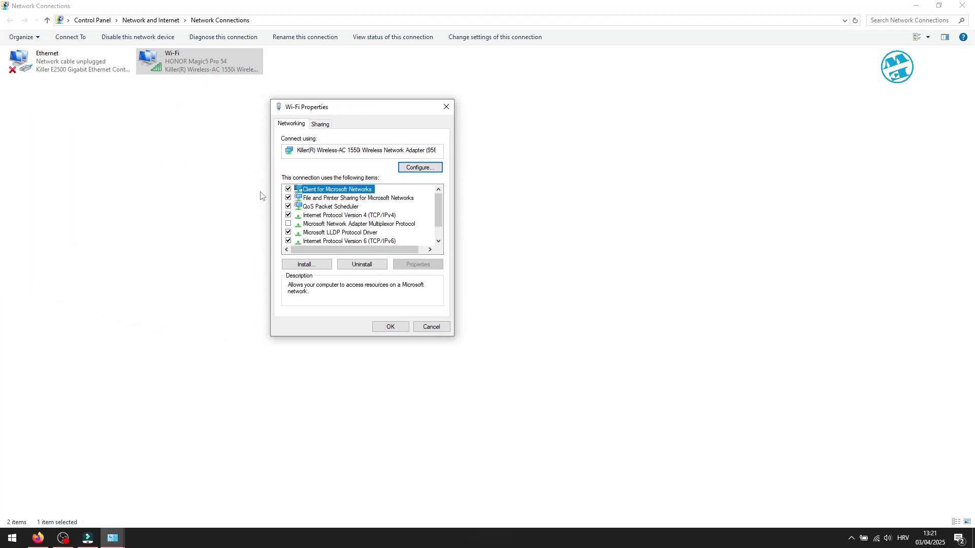
pyautogui.click(341, 216)
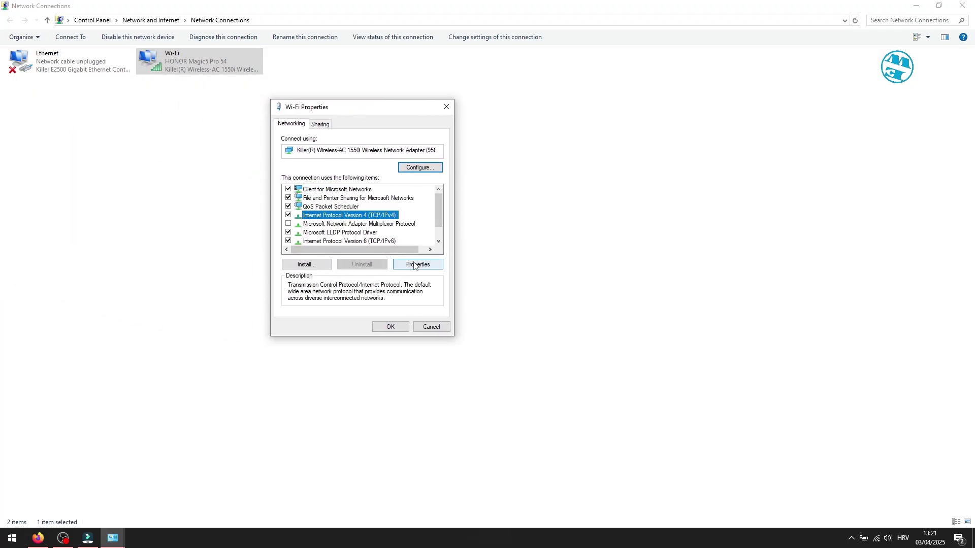
pyautogui.click(416, 265)
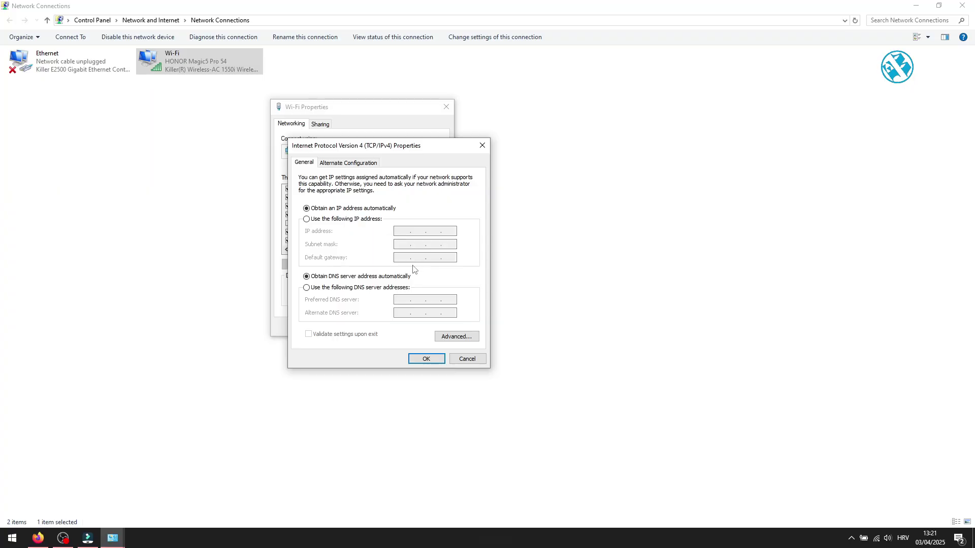
pyautogui.click(307, 287)
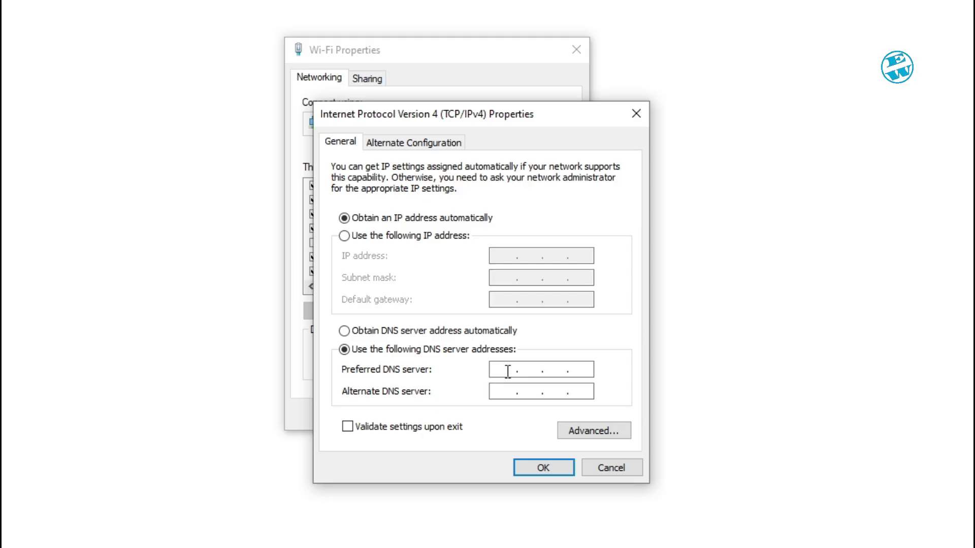
pyautogui.write('8.8.8.8')
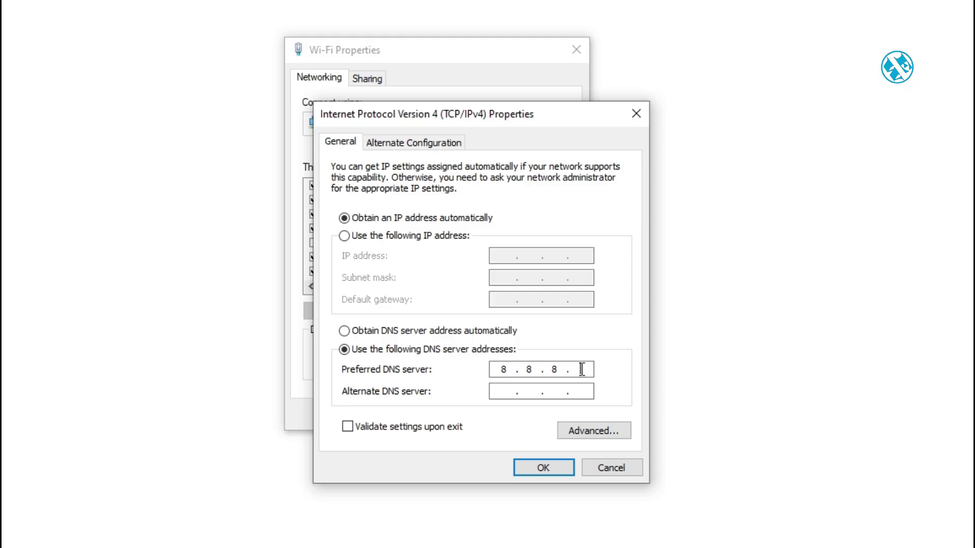
pyautogui.click(504, 391)
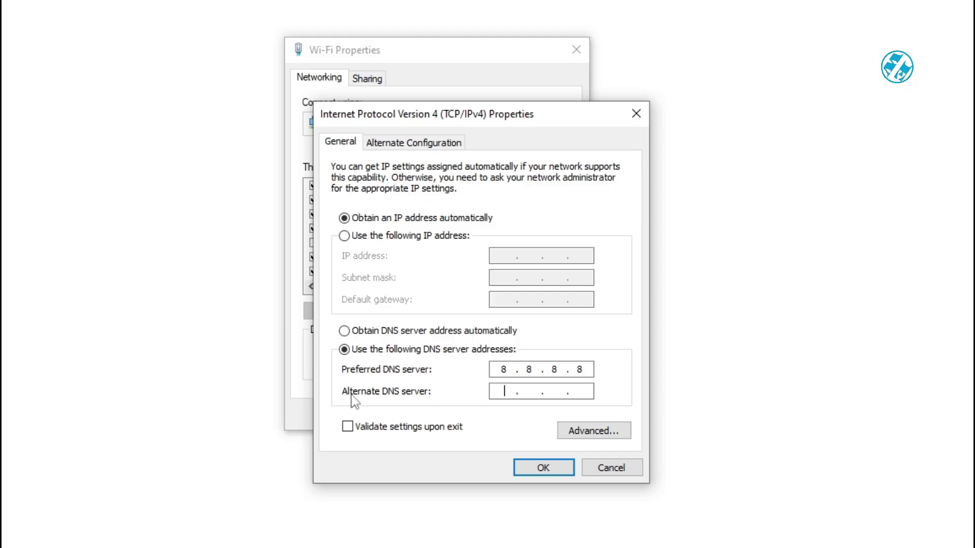
pyautogui.write('8.8.4.')
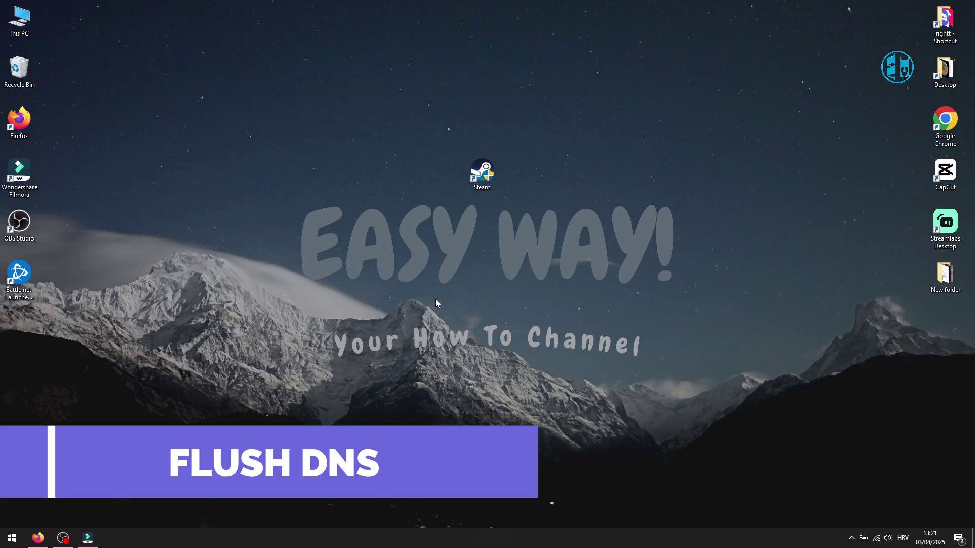
# - Open Command Prompt as administrator and run ipconfig /flushdns
pyautogui.click(13, 539)
pyautogui.write('cmd')
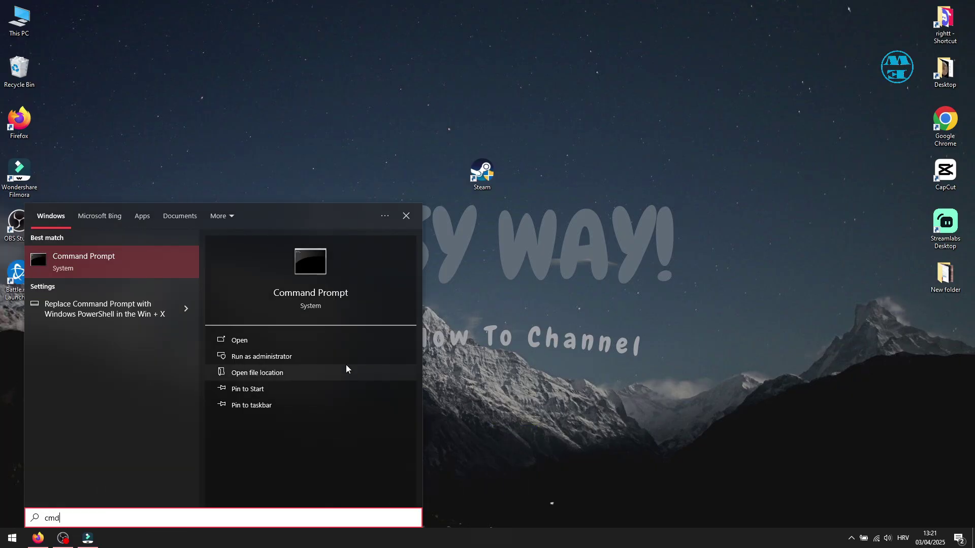
pyautogui.click(256, 358)
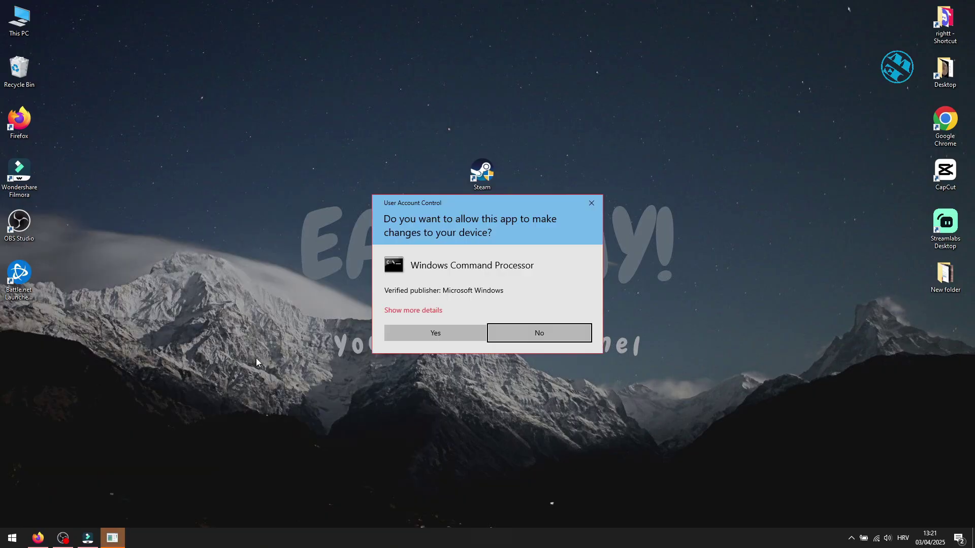
pyautogui.click(431, 334)
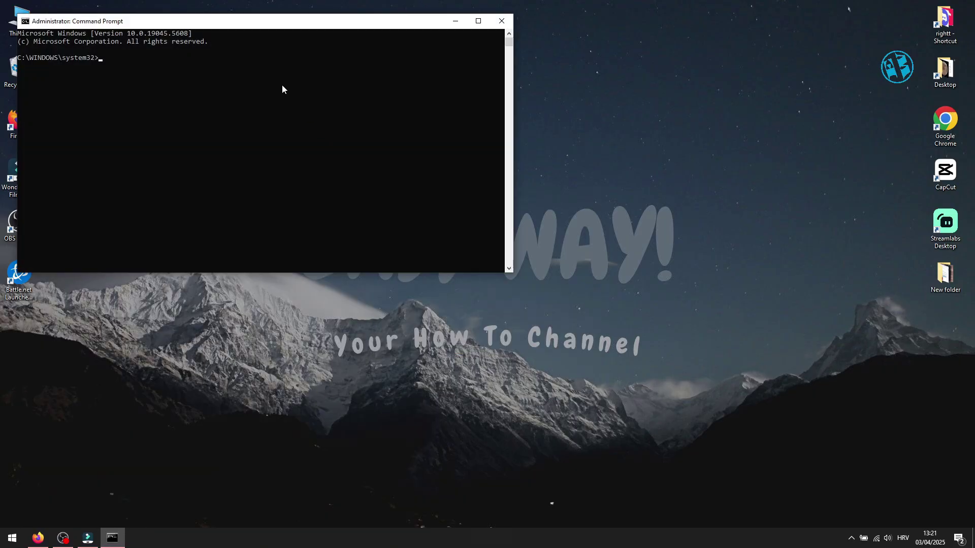
pyautogui.moveTo(241, 23); pyautogui.dragTo(442, 68)
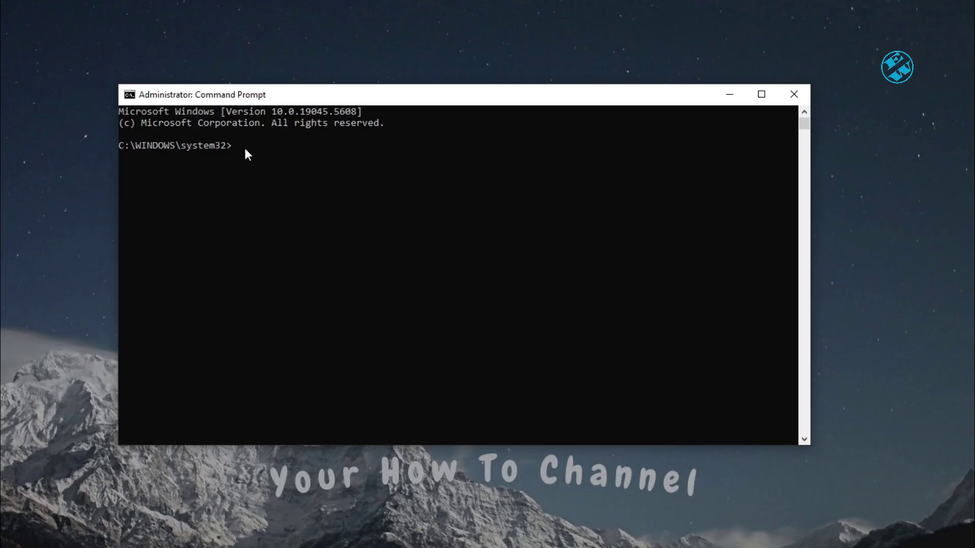
pyautogui.write('ipconfig /flushdns')
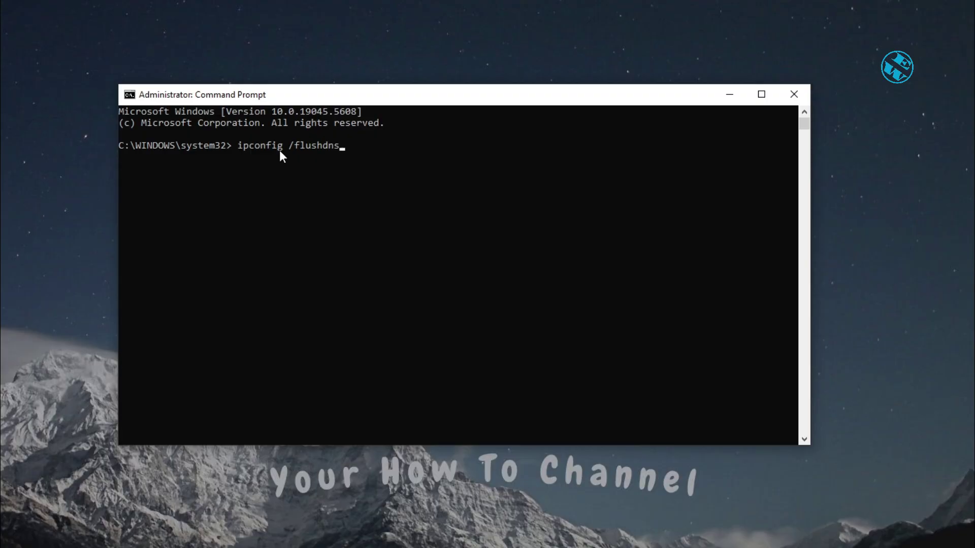
pyautogui.press('Return')
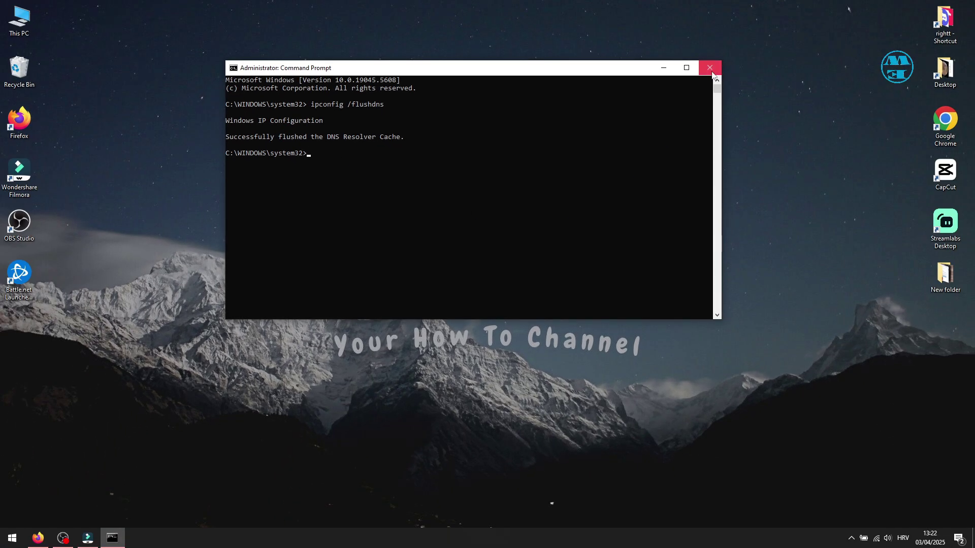
# - Close Command Prompt, turn on Set time automatically in Date & time, and sync the clock
pyautogui.click(712, 73)
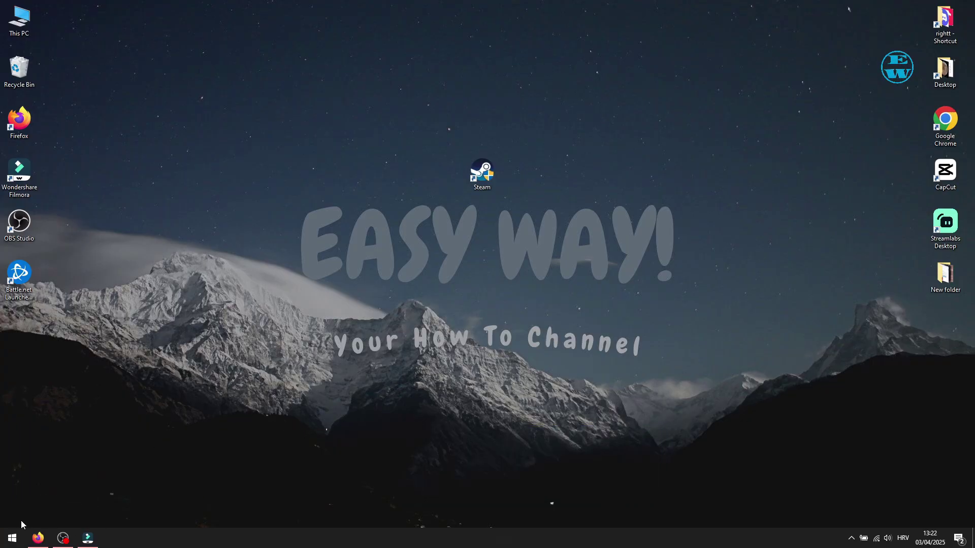
pyautogui.click(3, 542)
pyautogui.click(12, 497)
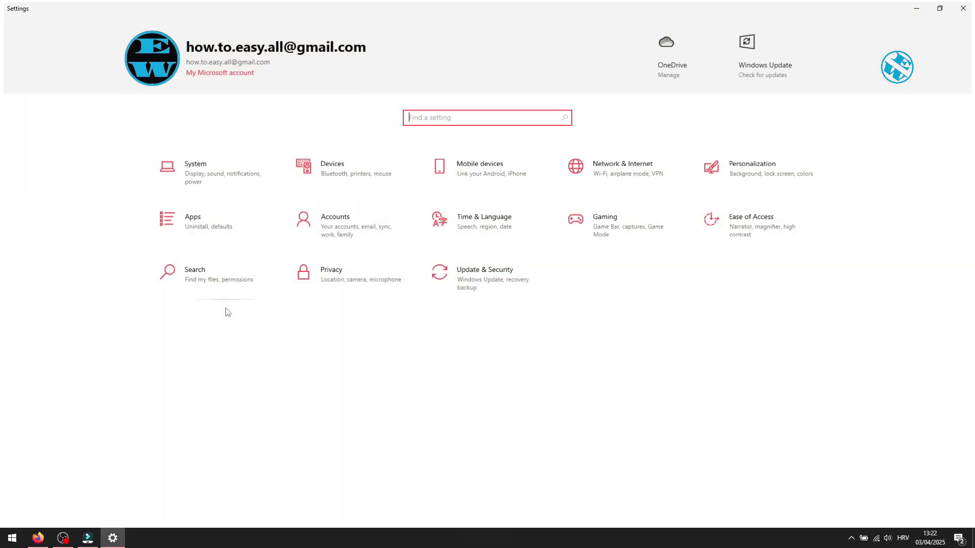
pyautogui.click(461, 225)
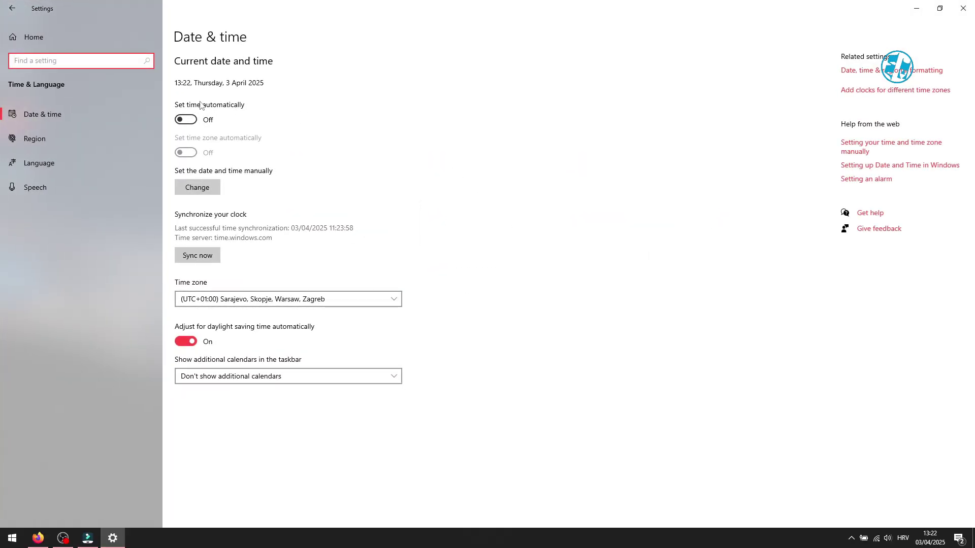
pyautogui.click(192, 120)
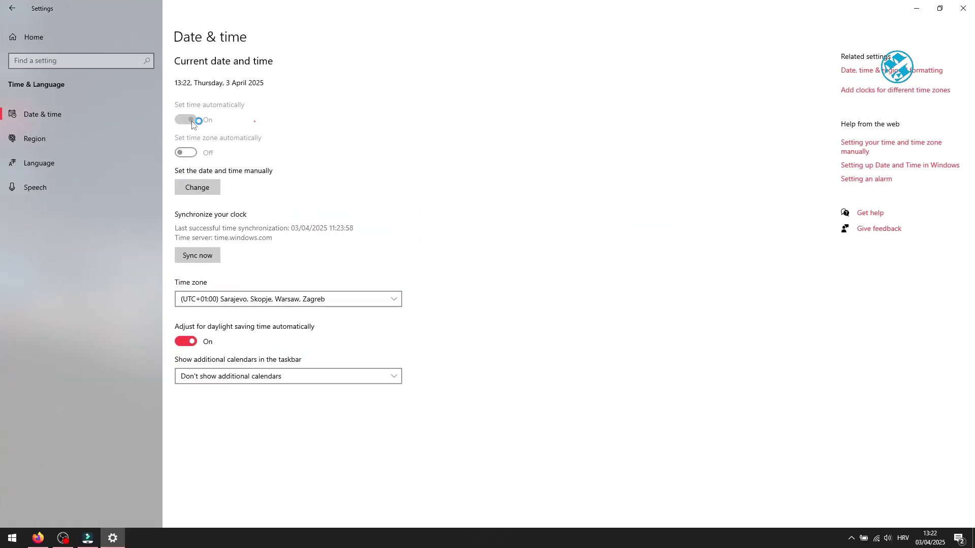
pyautogui.click(192, 257)
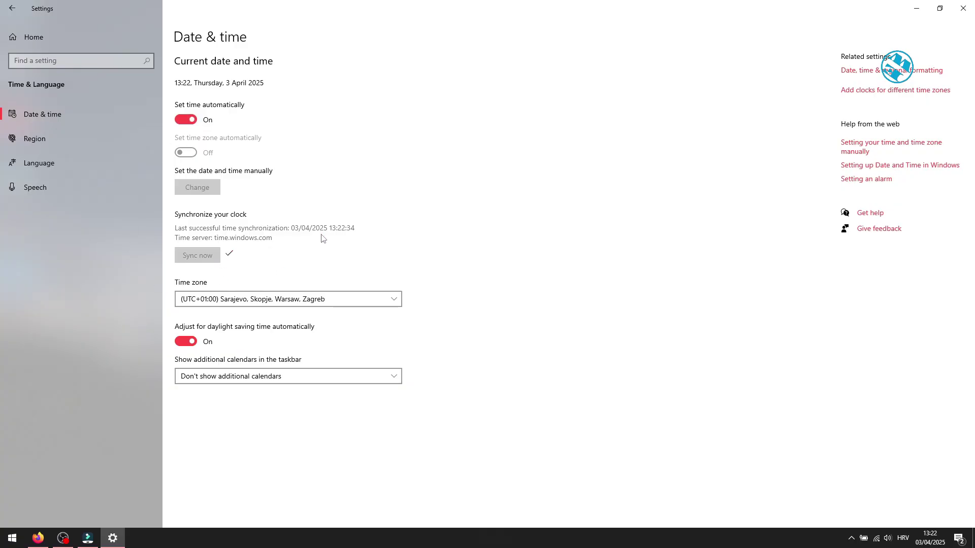
pyautogui.click(964, 8)
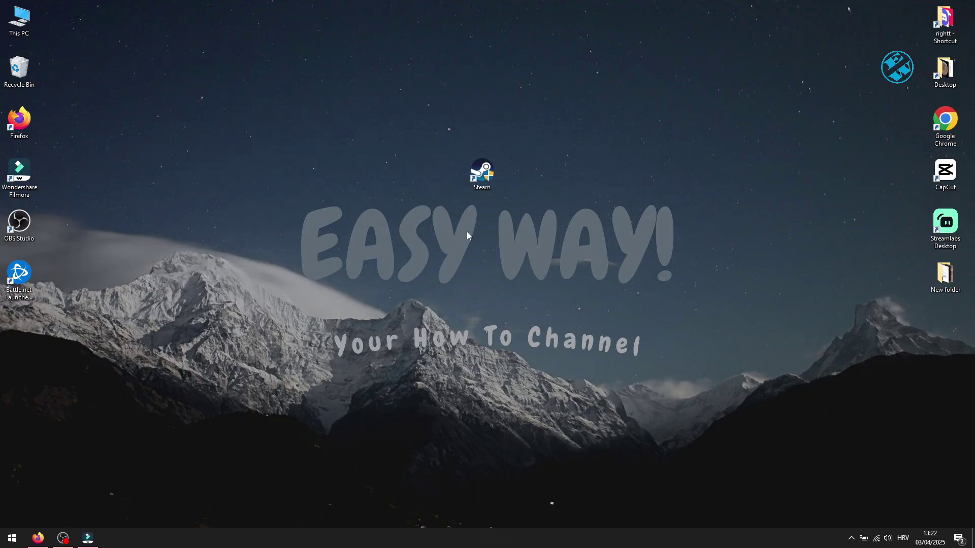
# - Show the Steam shortcut's Compatibility properties with Run this program as an administrator ticked
pyautogui.rightClick(478, 172)
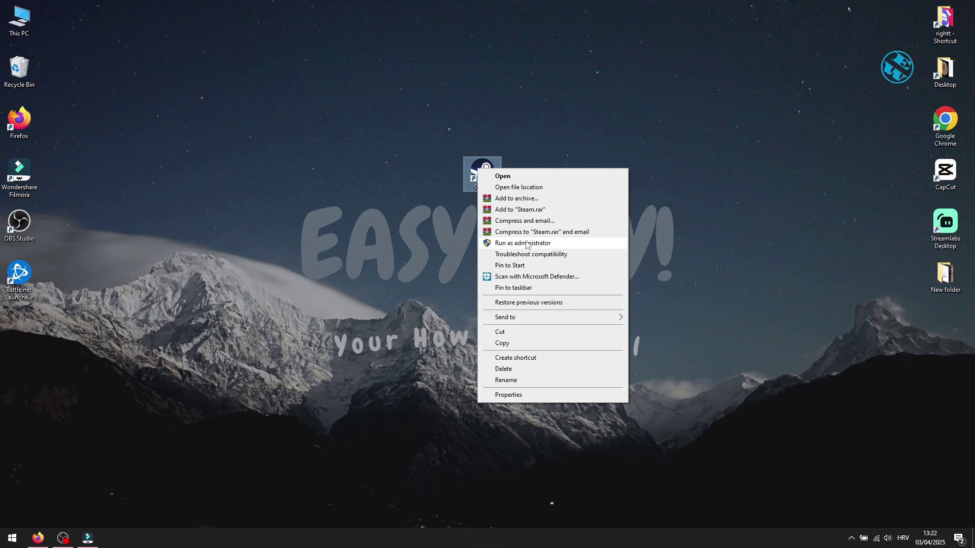
pyautogui.click(438, 244)
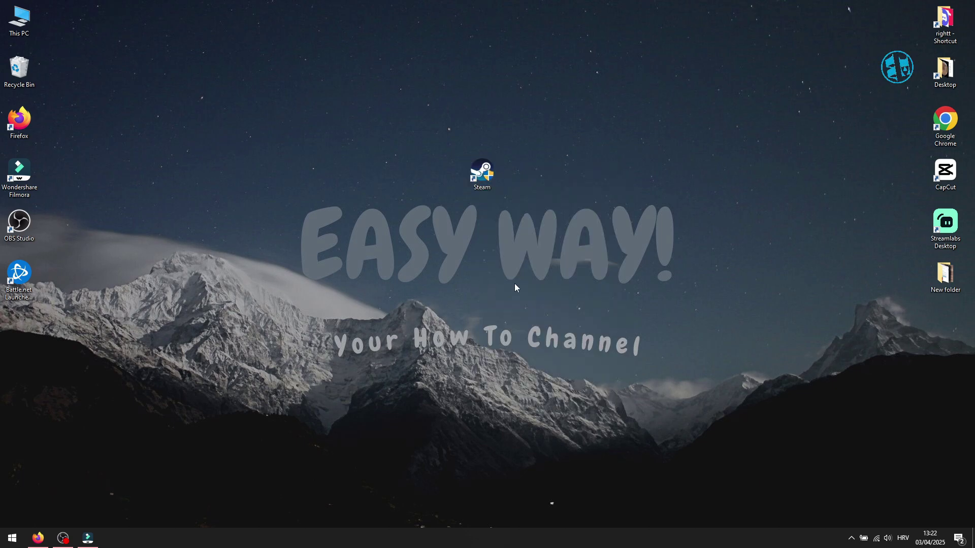
pyautogui.rightClick(482, 177)
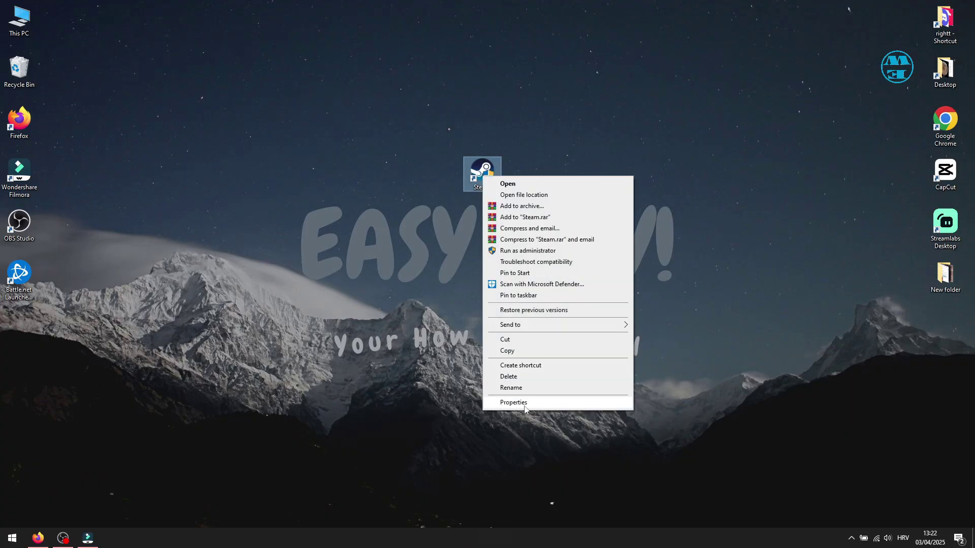
pyautogui.click(528, 405)
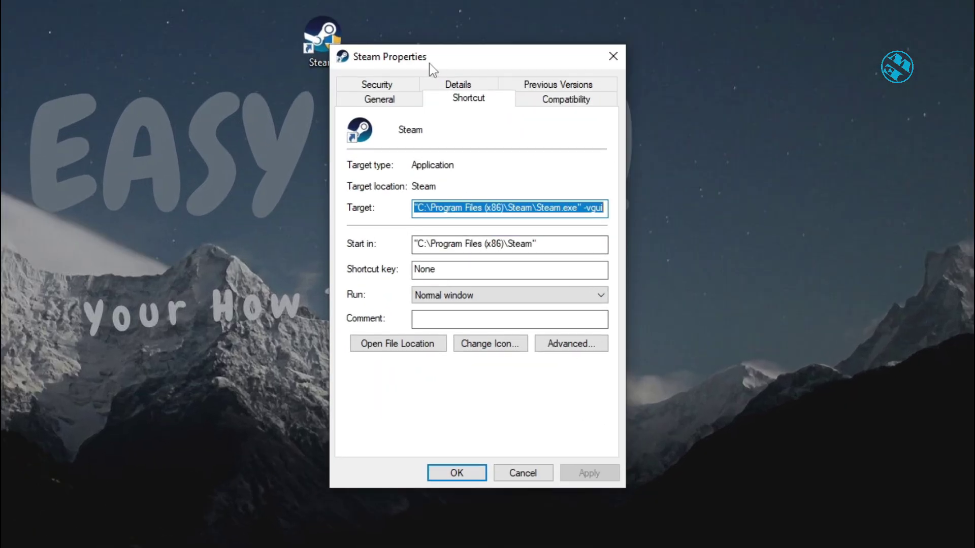
pyautogui.click(567, 100)
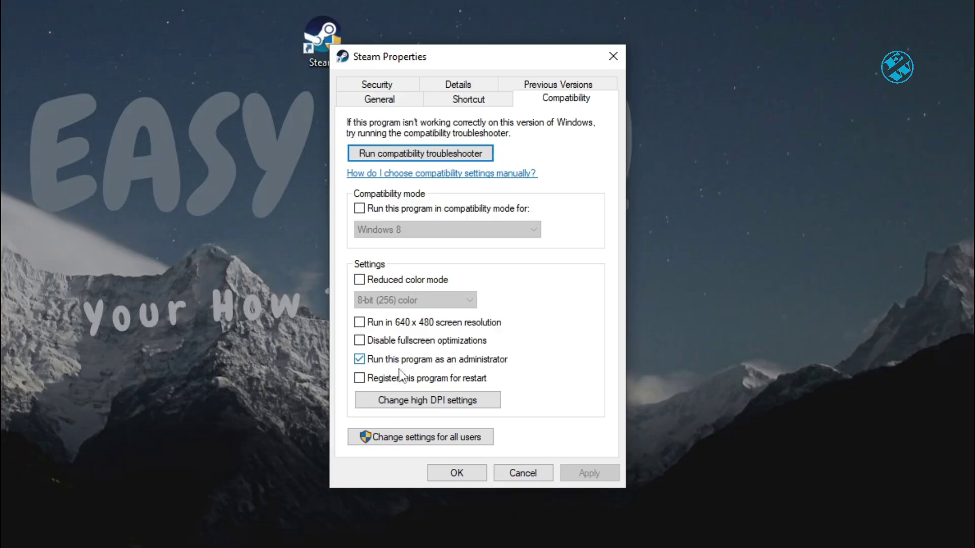
# - Save Steam's properties with OK, launch Steam, and close the User Account Control prompt
pyautogui.click(459, 476)
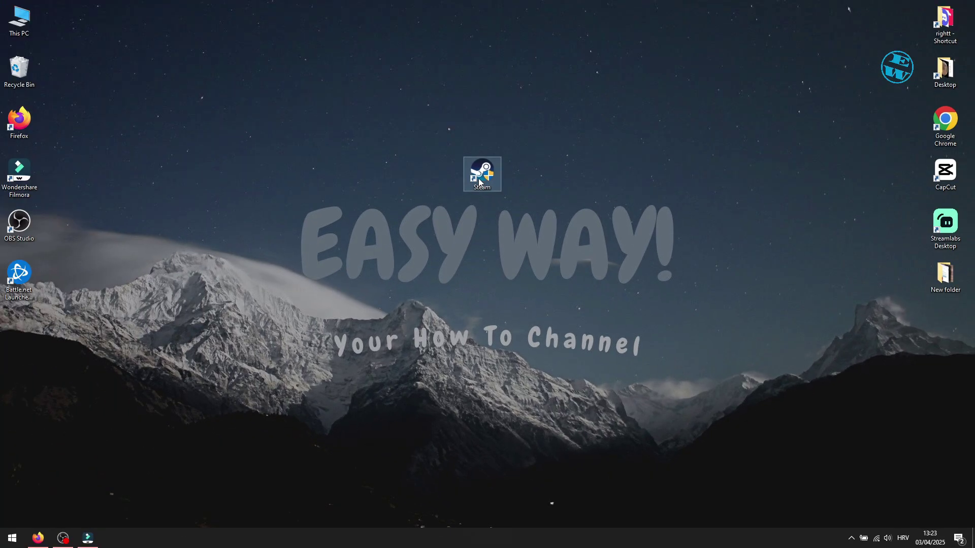
pyautogui.doubleClick(479, 182)
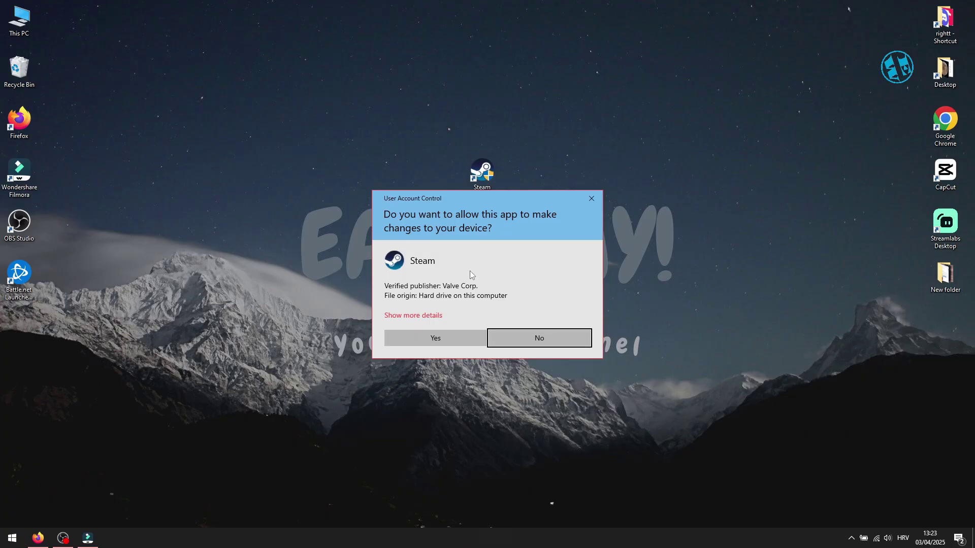
pyautogui.click(592, 200)
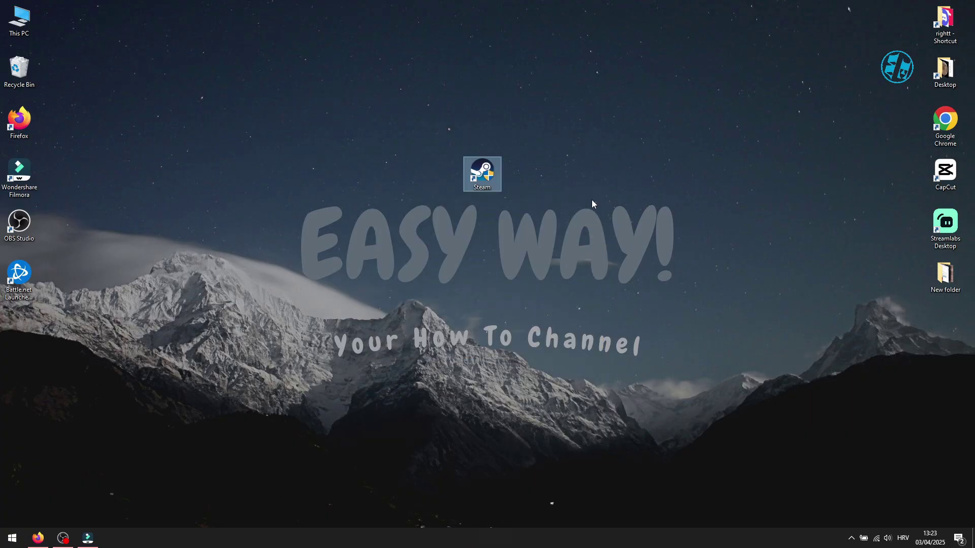